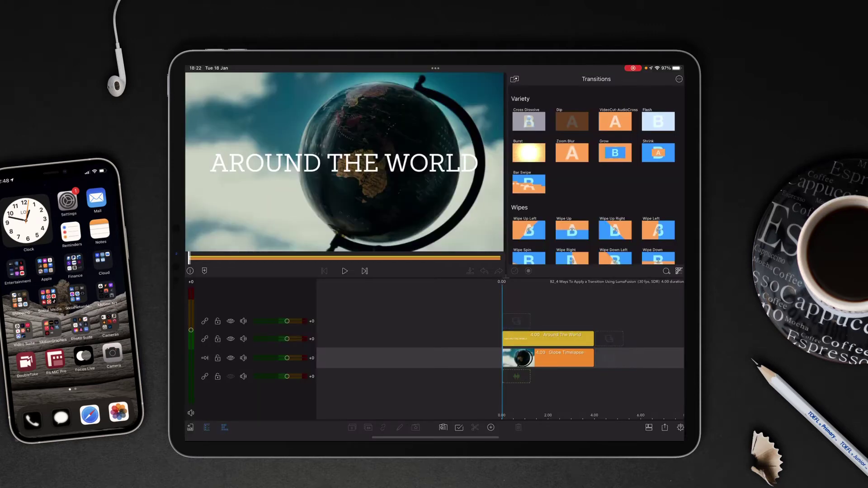
- Try longer default transition lengths (2.00, 0.15) under Clip Defaults, then restore 0.08
click(680, 428)
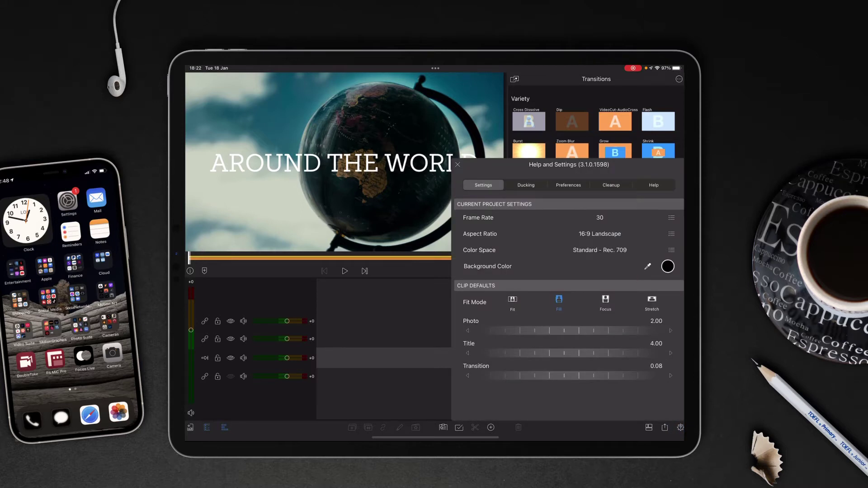
drag(586, 376, 597, 376)
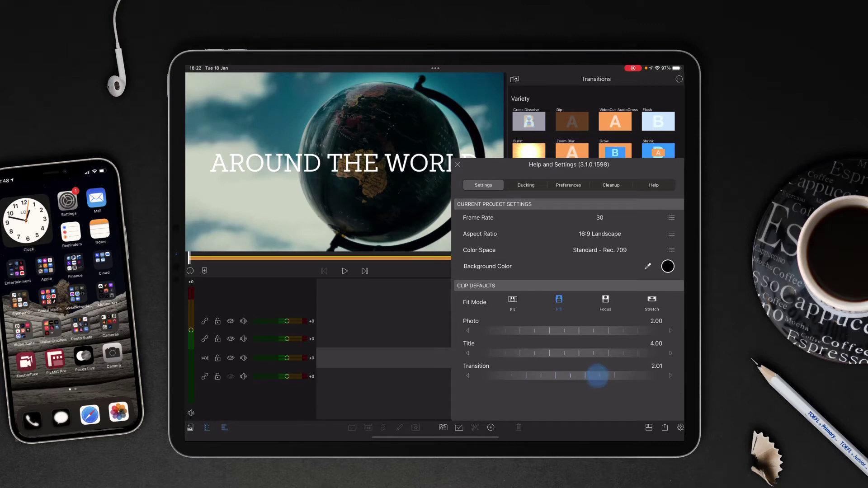
drag(596, 375, 549, 379)
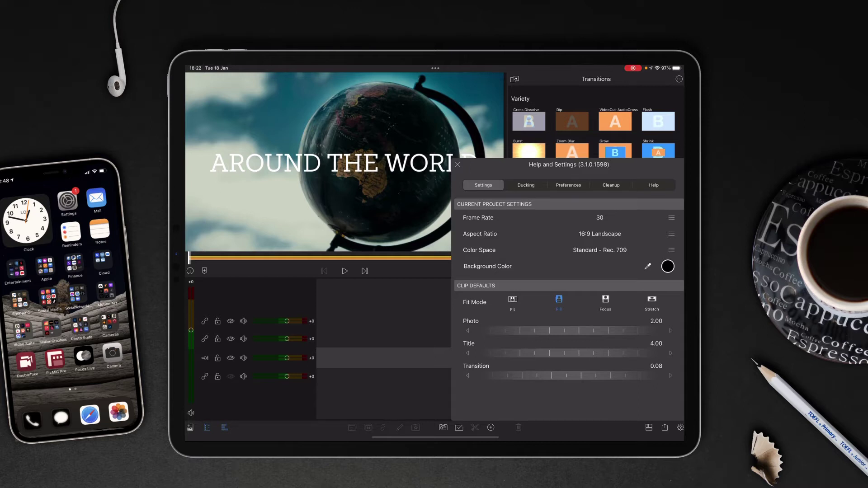
drag(569, 374, 561, 374)
drag(573, 375, 568, 378)
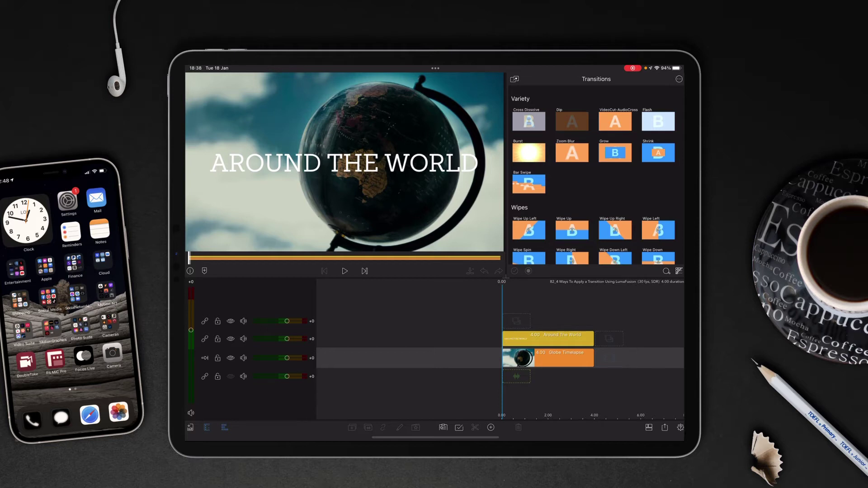
mouse_move(572, 120)
mouse_down()
mouse_move(561, 284)
mouse_move(516, 357)
mouse_up()
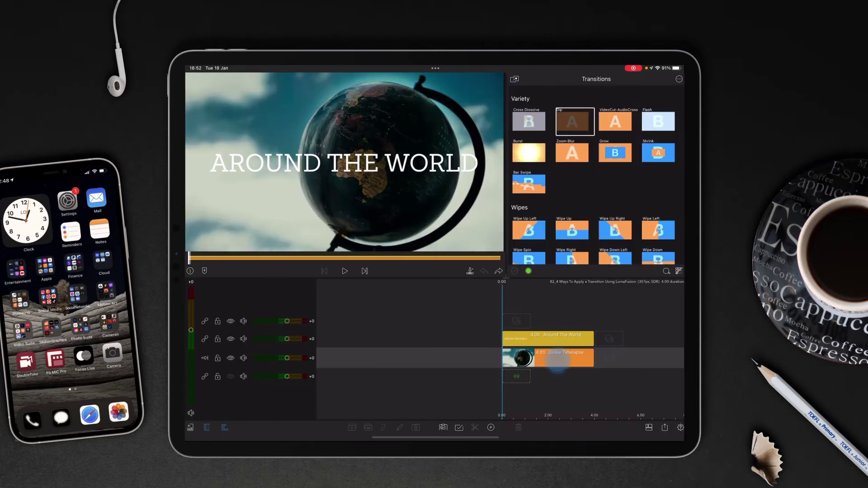
- Select the title and Globe Timelapse clips in turn, ending with the title selected
click(549, 358)
click(550, 337)
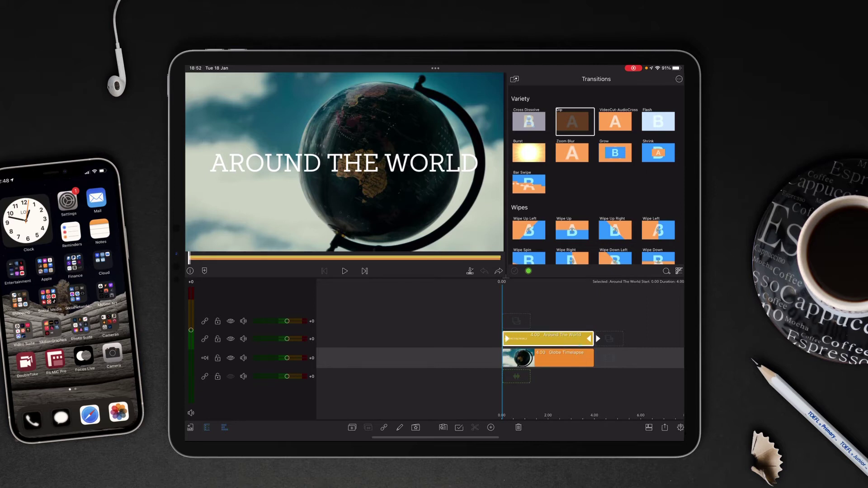
click(556, 358)
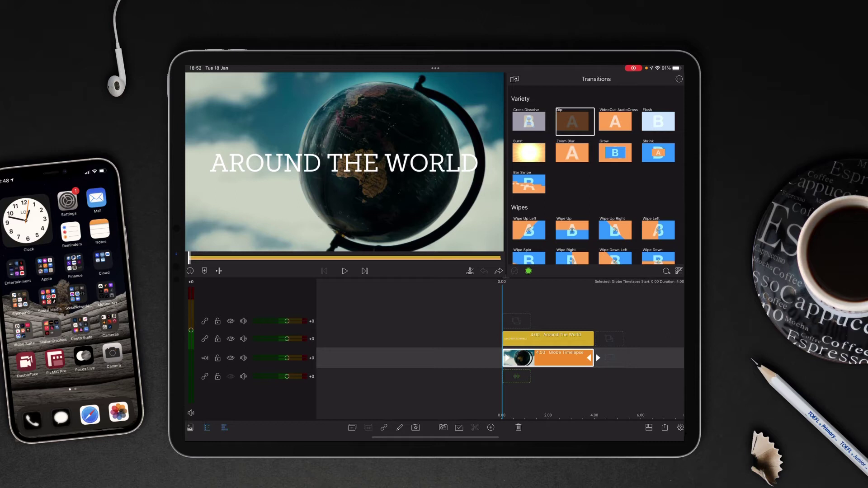
click(548, 337)
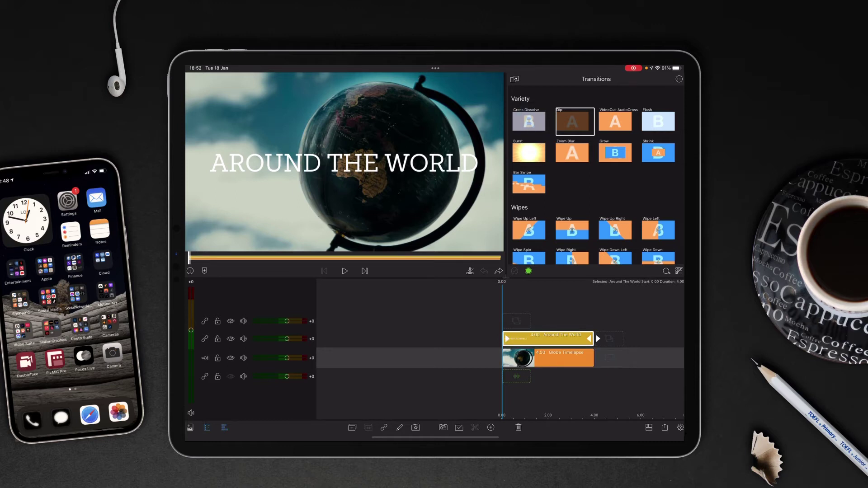
- Place a Cross Dissolve on the title start, remove it, and trim the title to 0.08
click(528, 121)
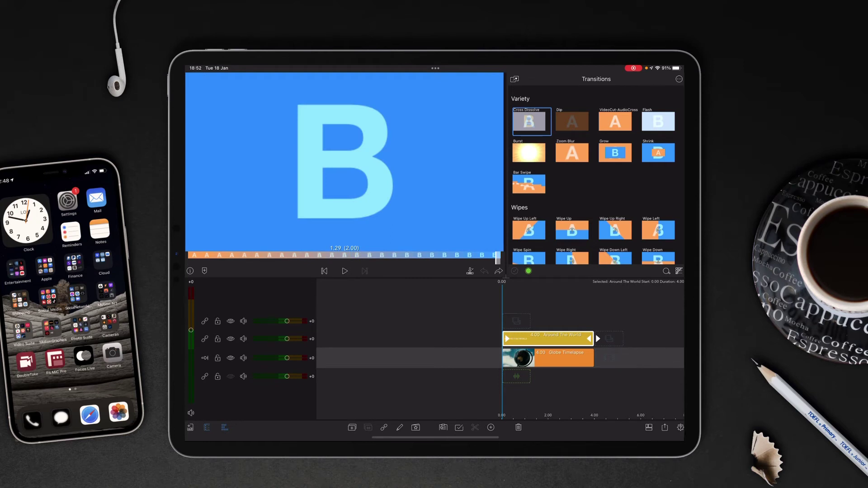
drag(528, 121, 516, 329)
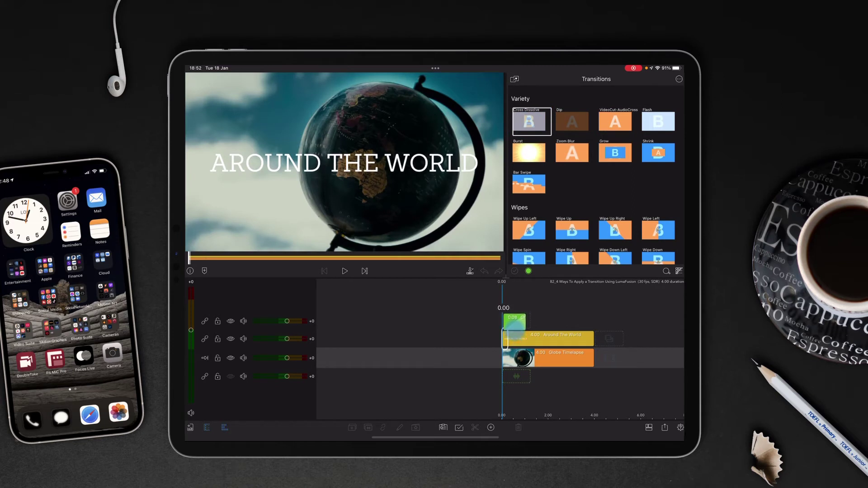
drag(516, 330, 528, 235)
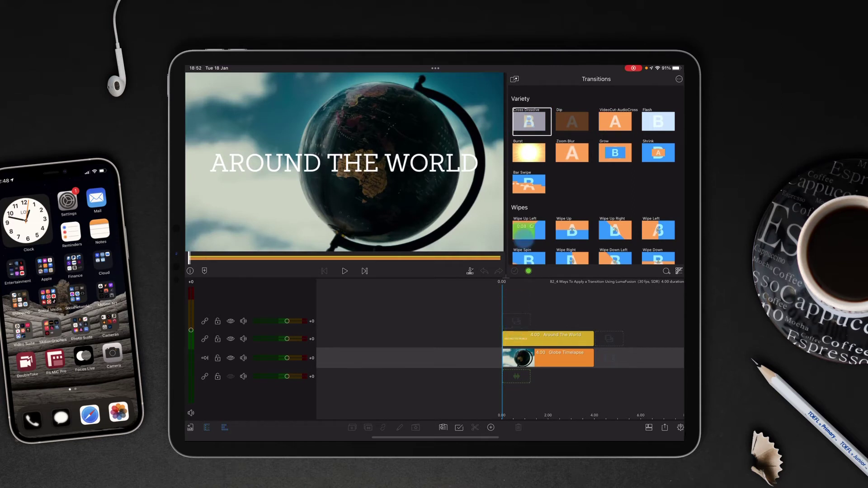
click(549, 338)
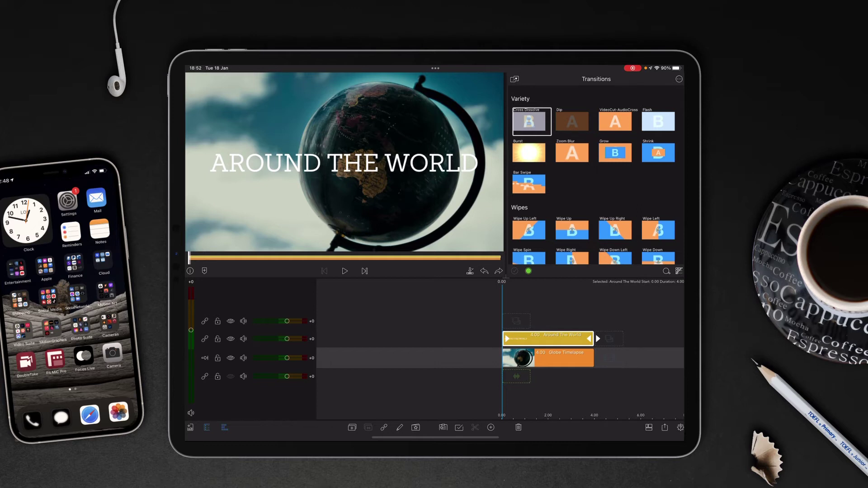
drag(506, 339, 516, 339)
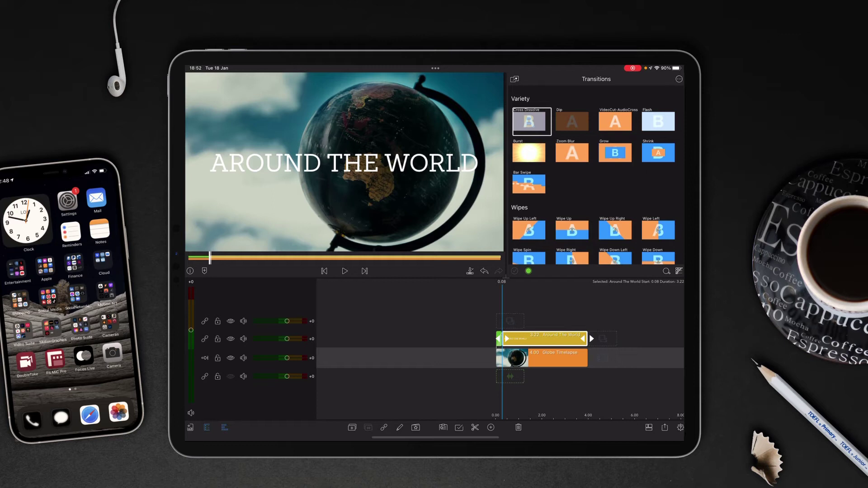
- Undo the title trim and give the title clip a one-second Cross Dissolve
key(ctrl+z)
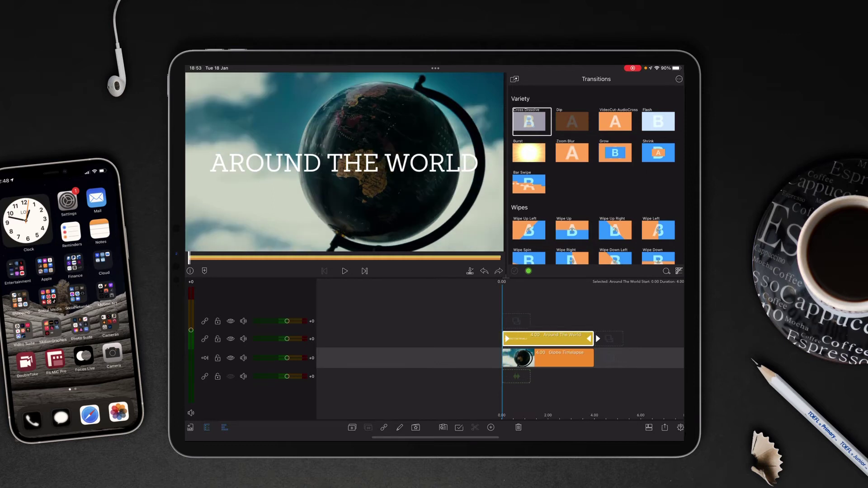
drag(580, 316, 569, 318)
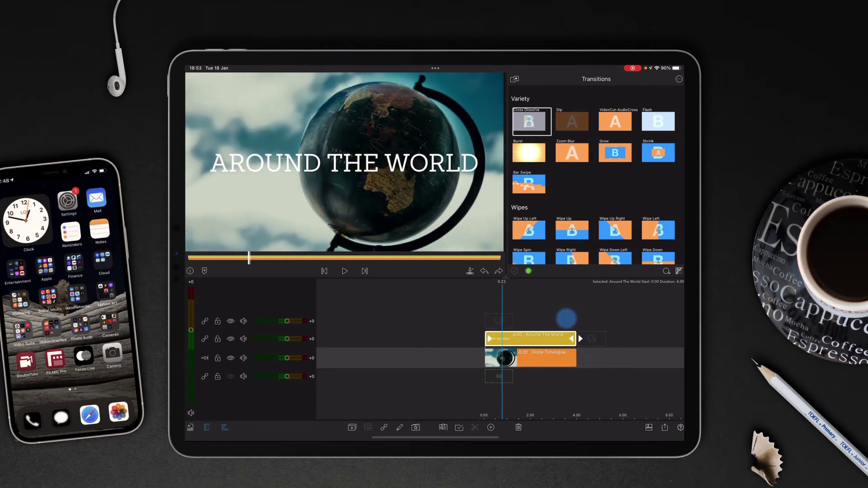
drag(569, 318, 561, 321)
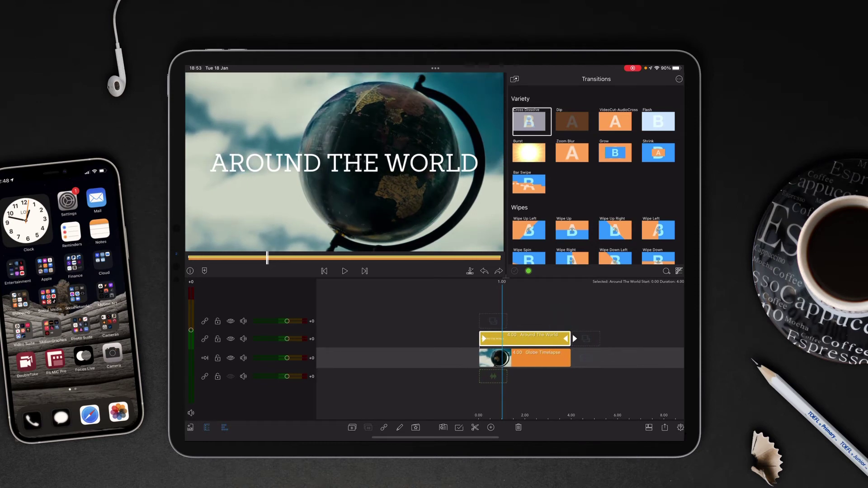
click(529, 121)
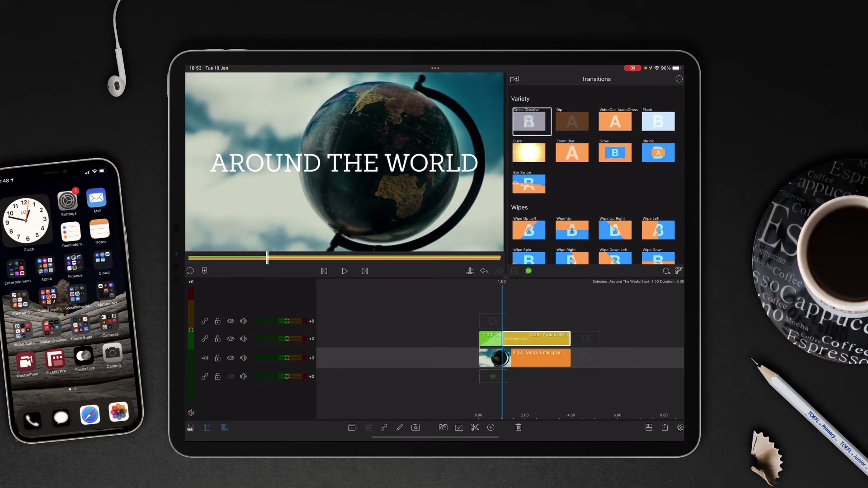
click(534, 361)
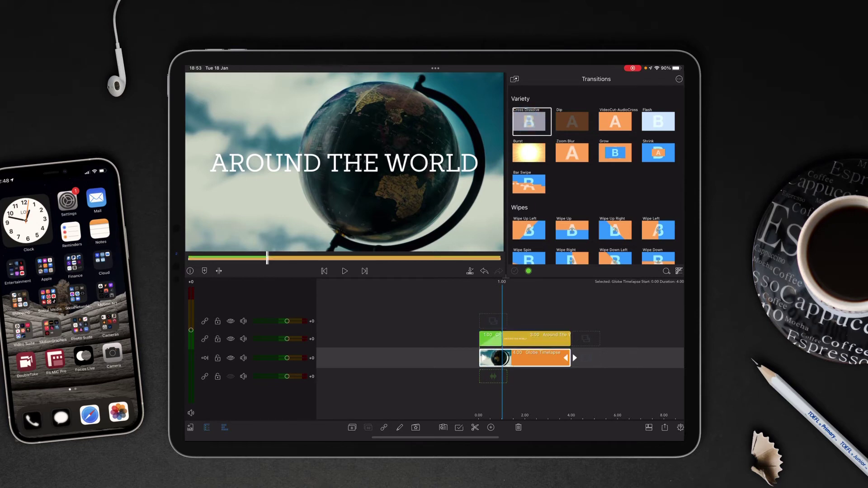
mouse_move(604, 344)
mouse_down()
mouse_move(543, 349)
mouse_move(565, 347)
mouse_up()
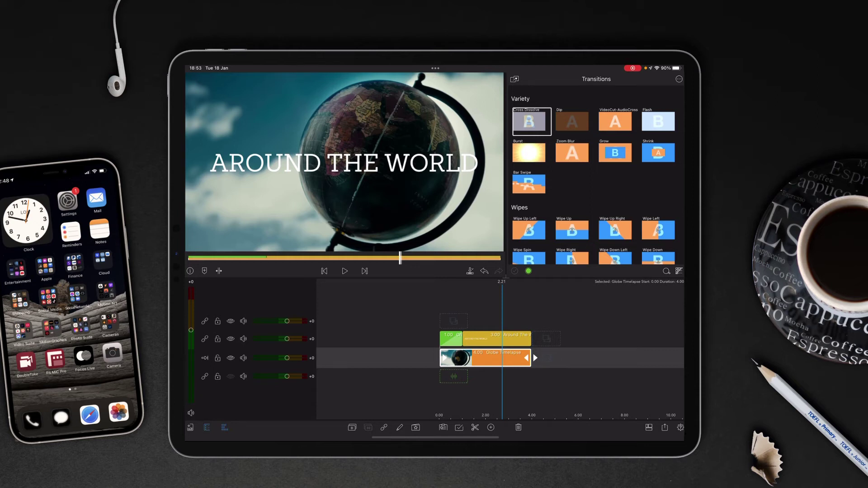
- Apply a Dip to the globe clip, then play back and scrub near 1.15 to review
click(572, 122)
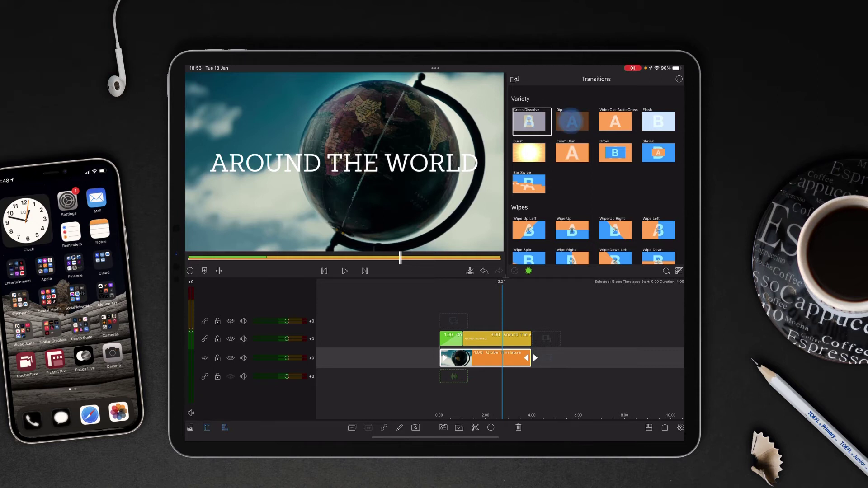
drag(532, 388, 585, 391)
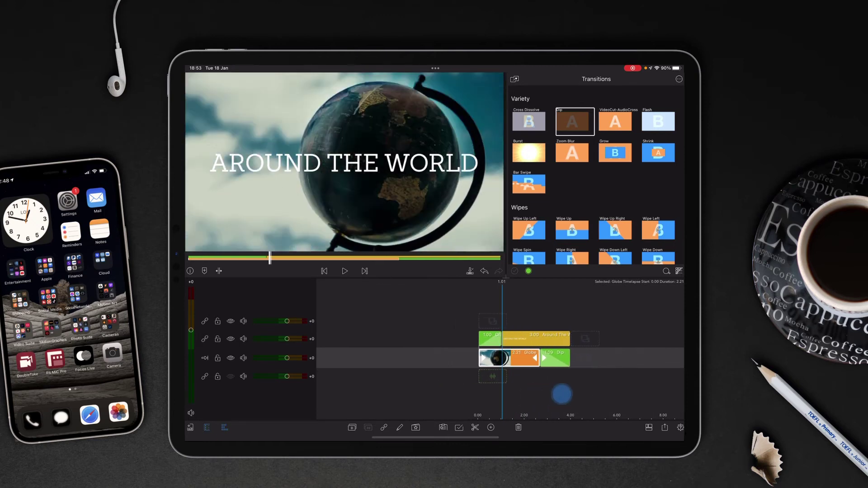
key(space)
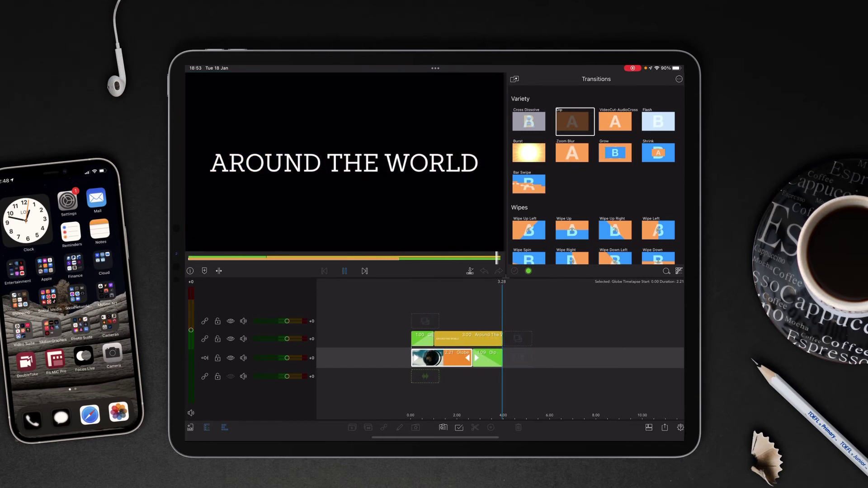
click(565, 329)
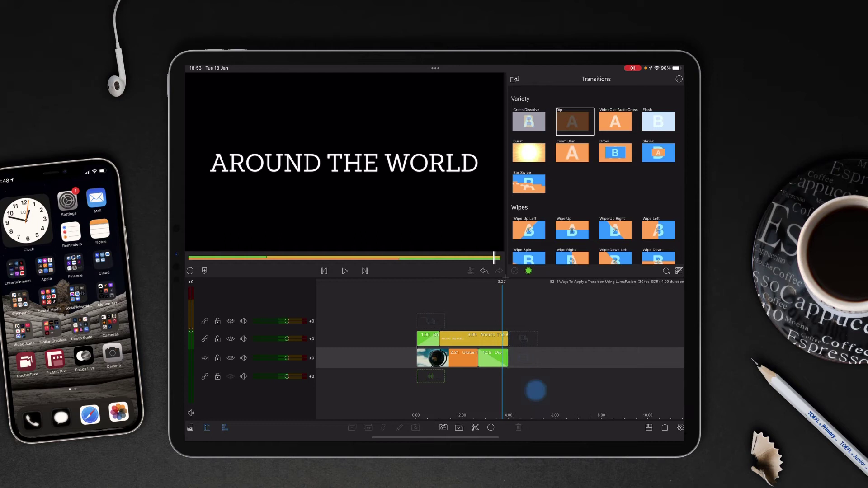
drag(536, 391, 586, 381)
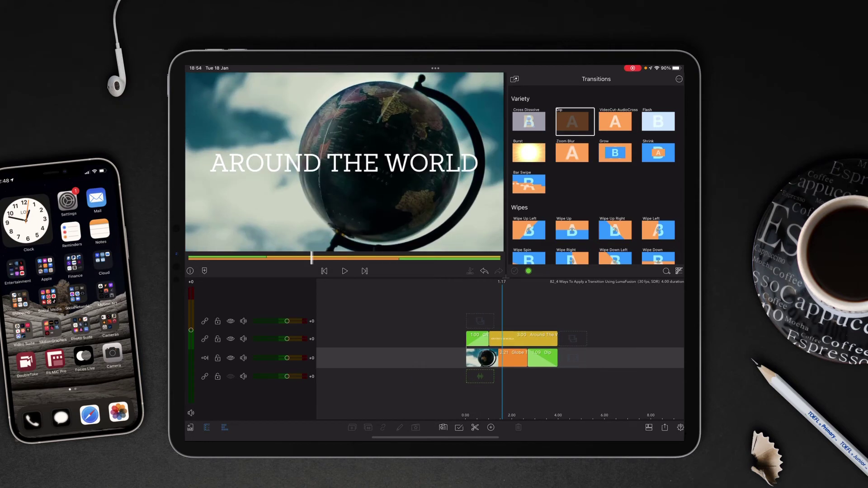
drag(529, 387, 537, 387)
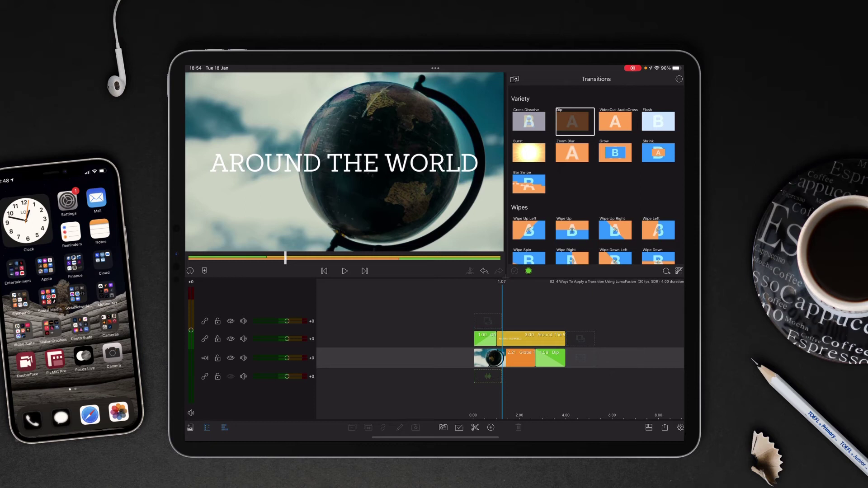
drag(549, 387, 554, 390)
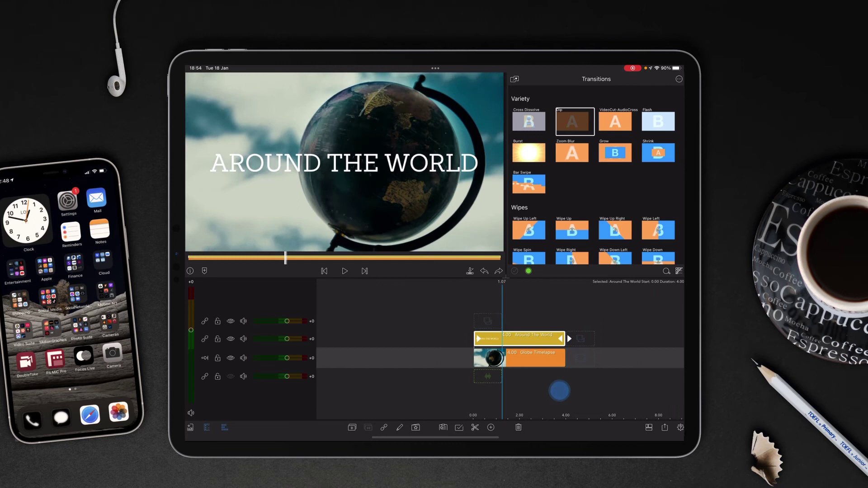
- Add a Cross Dissolve to the start of the title clip and stop the preview
drag(554, 390, 548, 390)
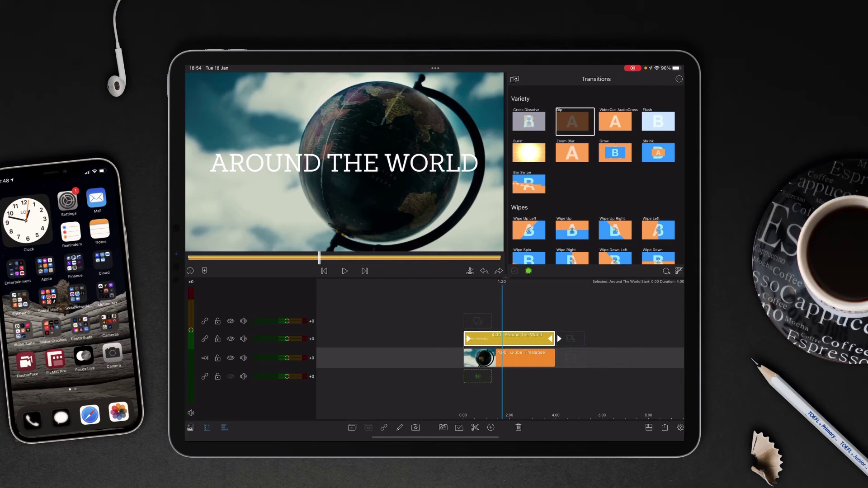
click(530, 122)
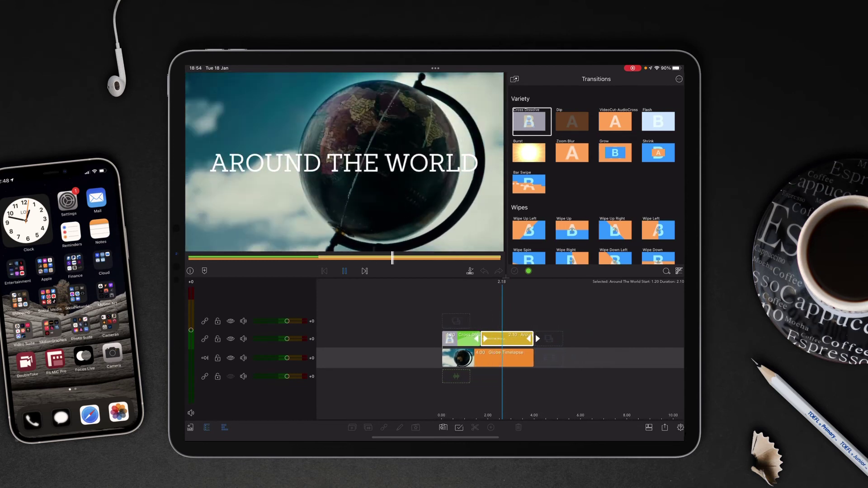
key(space)
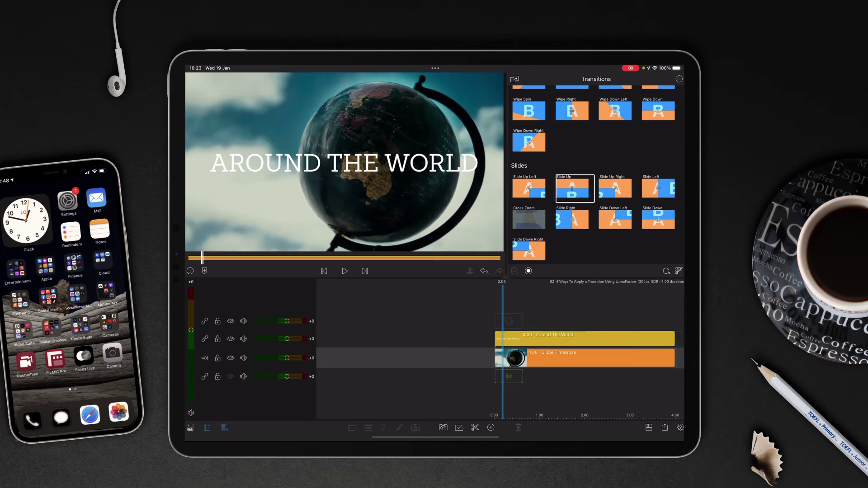
click(566, 338)
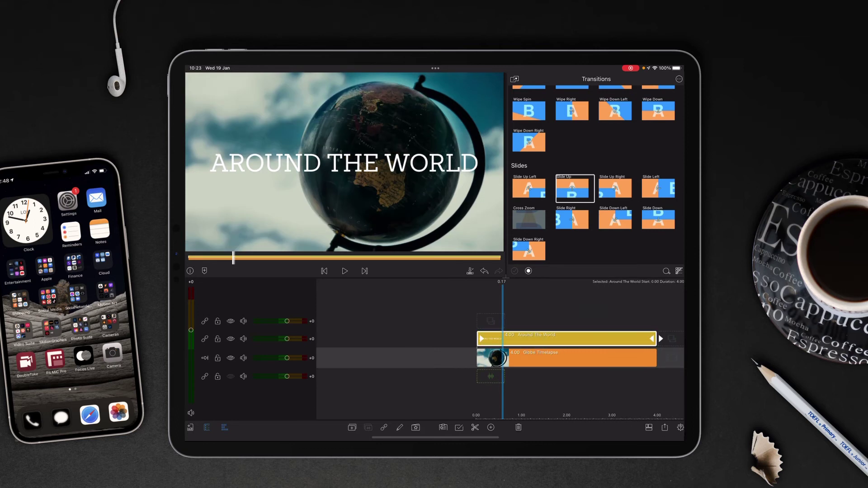
drag(598, 316, 557, 324)
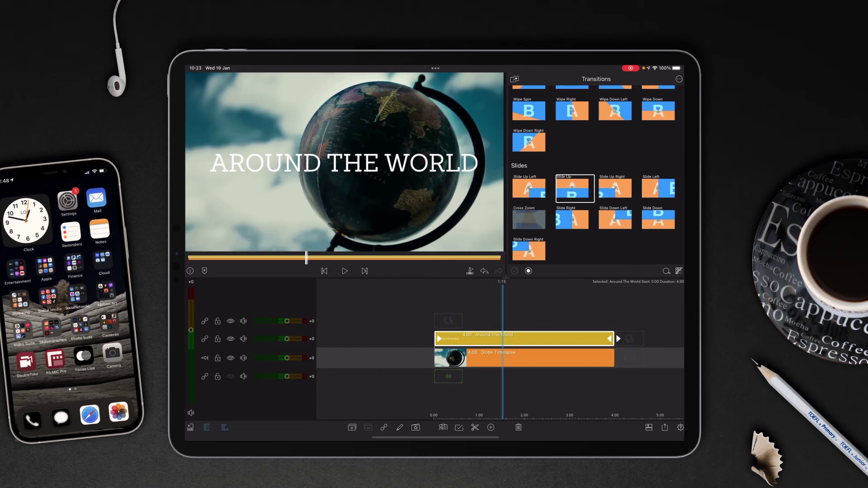
drag(572, 188, 442, 335)
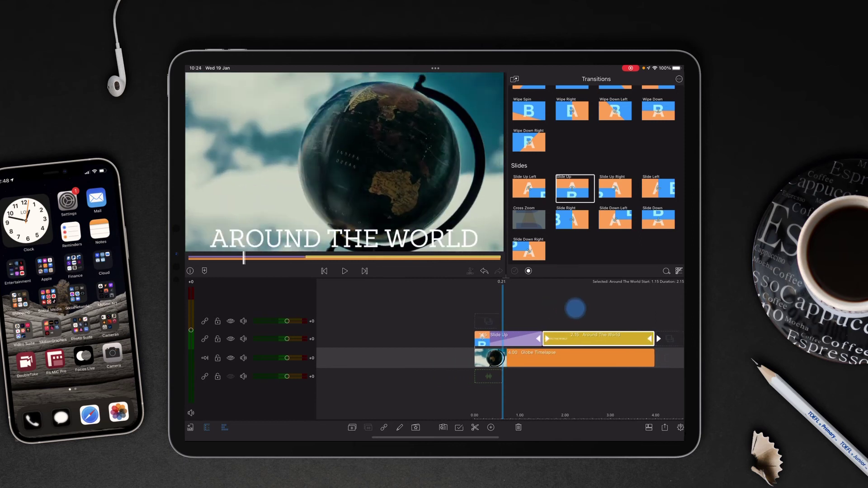
mouse_move(576, 306)
mouse_down()
mouse_move(608, 301)
mouse_move(583, 316)
mouse_up()
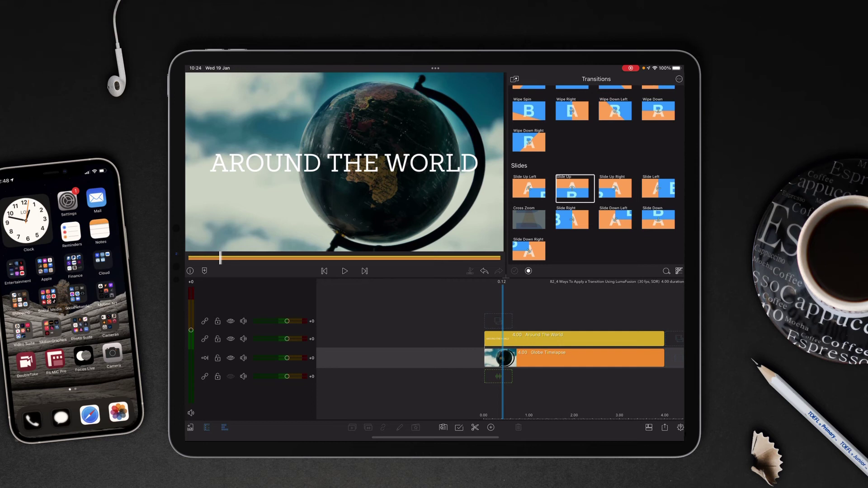
drag(623, 315, 589, 324)
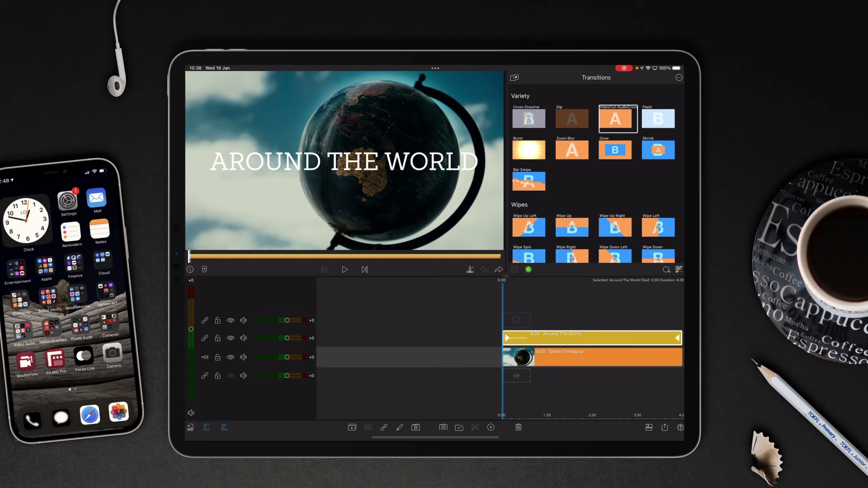
- Add a transition to the title clip's start, then undo it
click(574, 315)
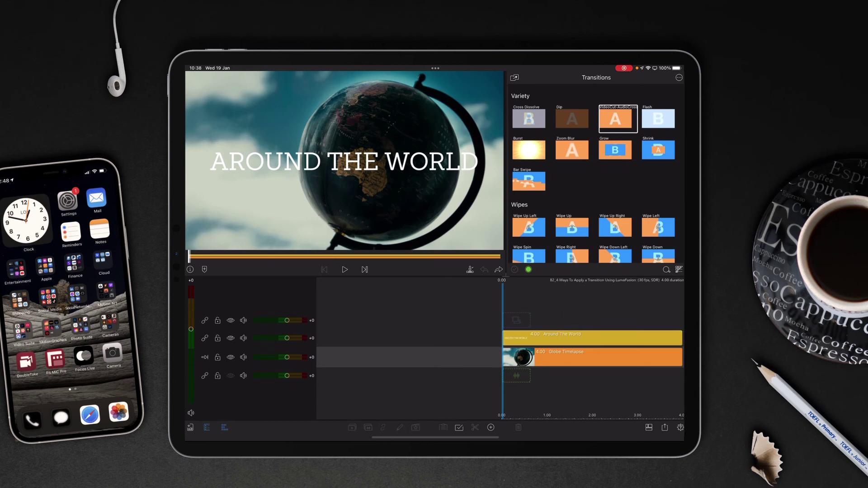
click(540, 338)
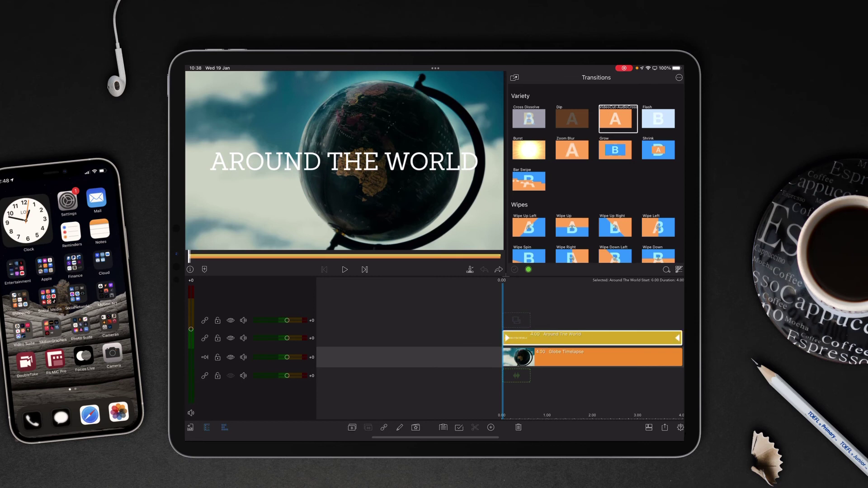
drag(616, 119, 508, 337)
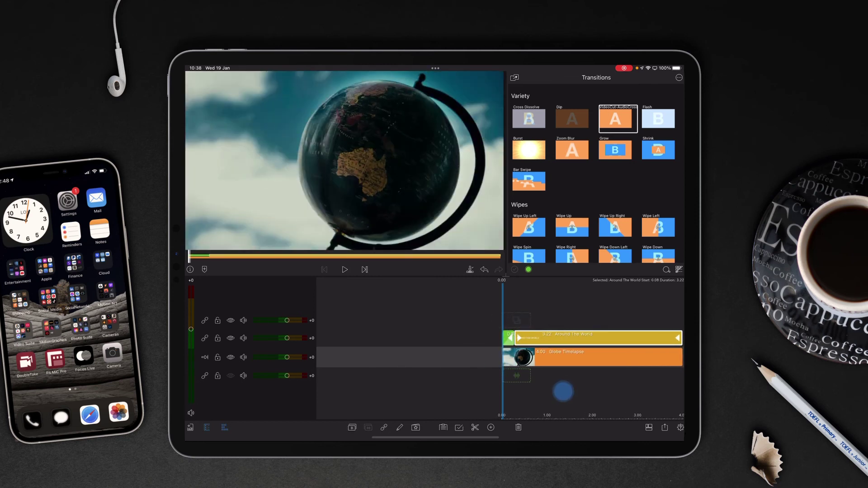
drag(577, 394, 529, 393)
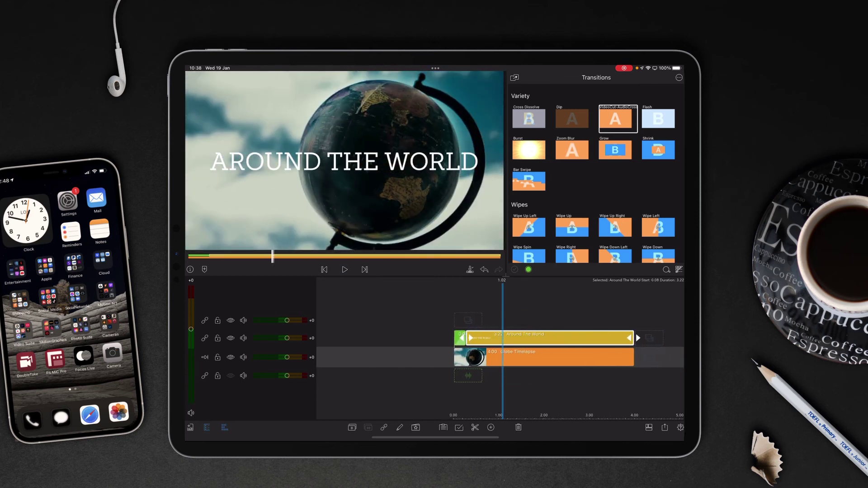
click(485, 269)
- Put a Cross Dissolve at the title's start and rewind the playhead to the beginning
mouse_move(580, 382)
mouse_down()
mouse_move(613, 382)
mouse_move(504, 387)
mouse_up()
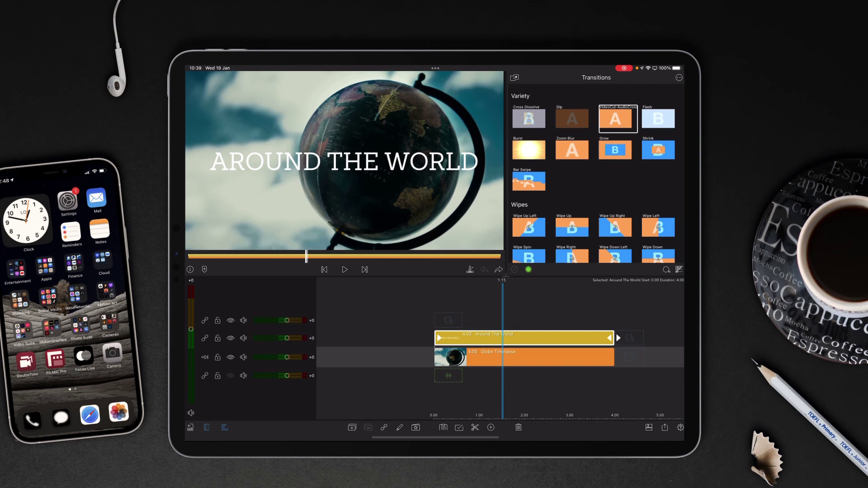
click(529, 119)
mouse_move(485, 388)
mouse_down()
mouse_move(561, 382)
mouse_move(435, 383)
mouse_up()
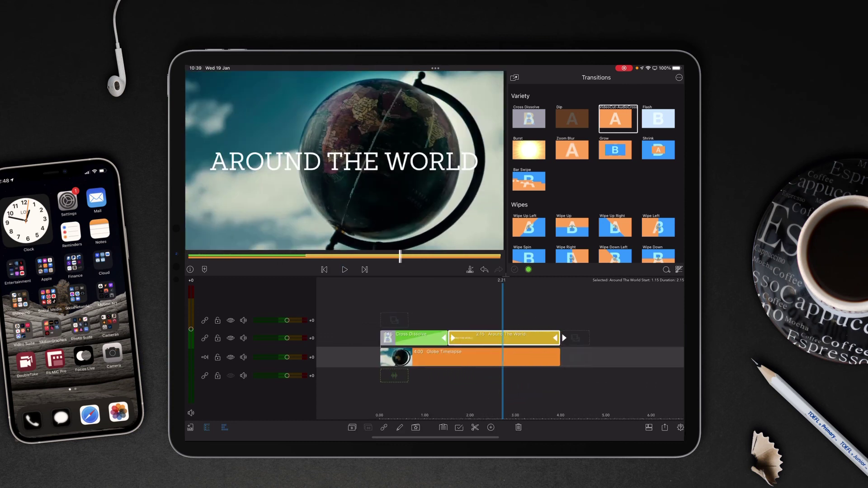